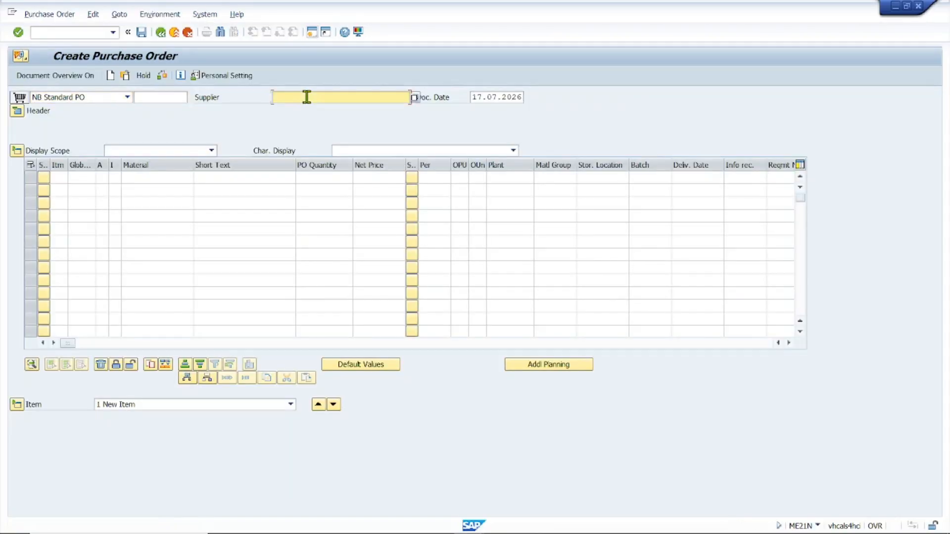
Assign MG Vendor 2 as the supplier of the standard purchase order
type("33")
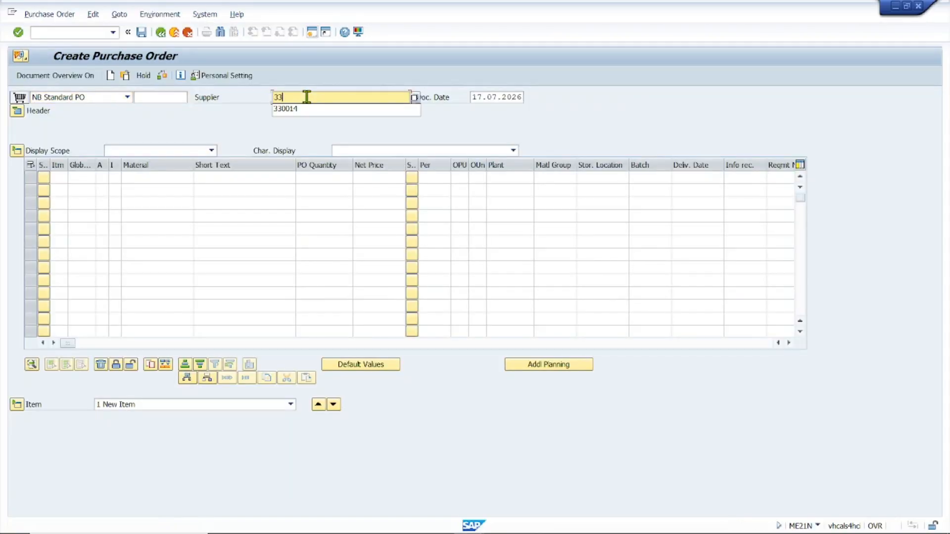
left_click(286, 109)
key("Return")
Fill in the header's organizational data with purchasing organization 1550, purchasing group 100 and company code 1550
type("1550")
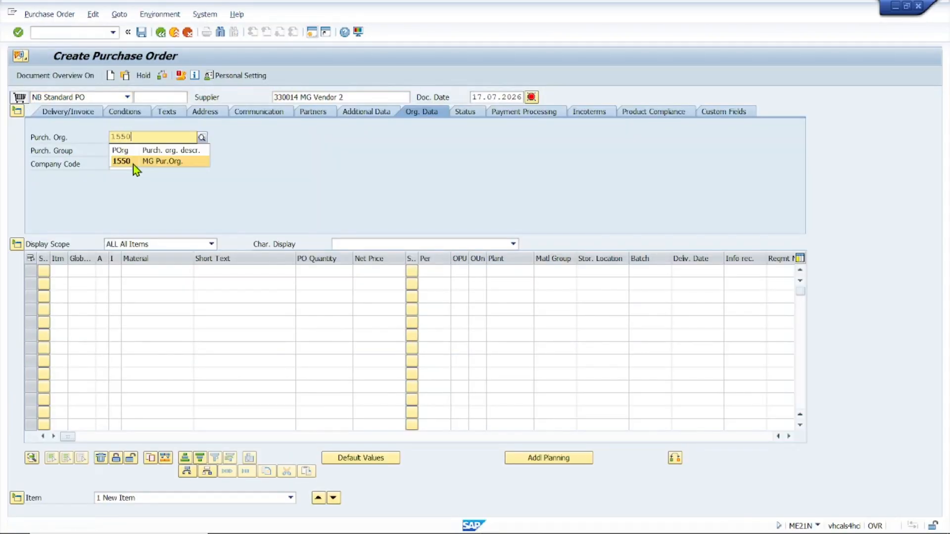
left_click(133, 163)
key("Tab")
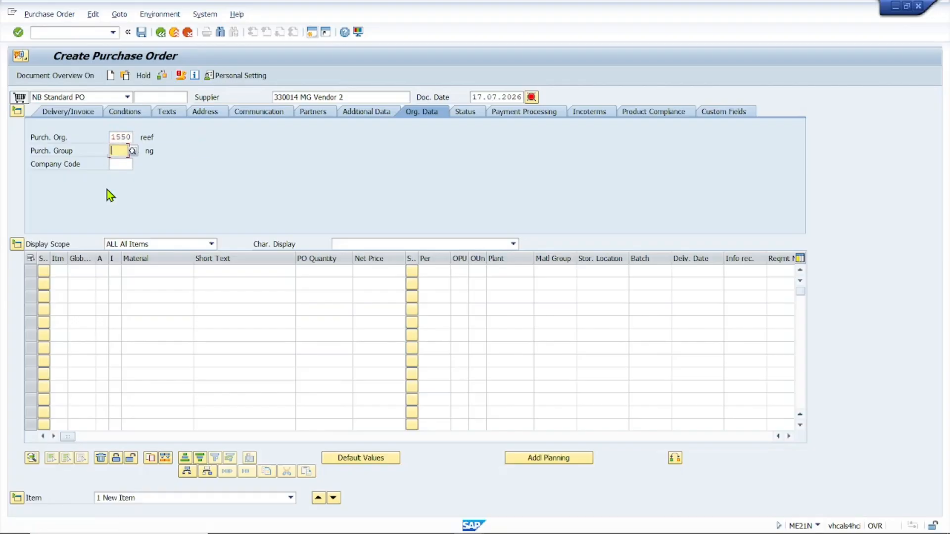
type("100")
left_click(153, 174)
left_click(123, 166)
type("155")
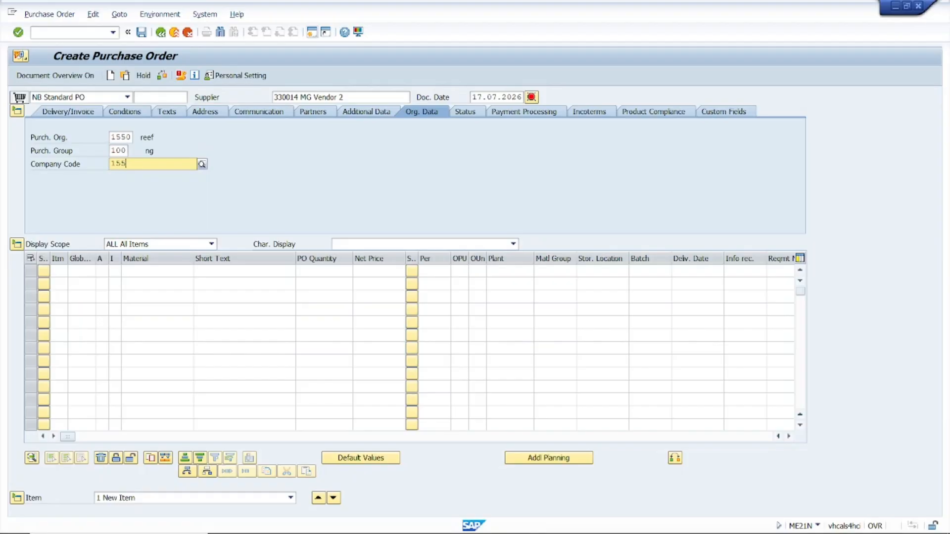
type("0")
key("Return")
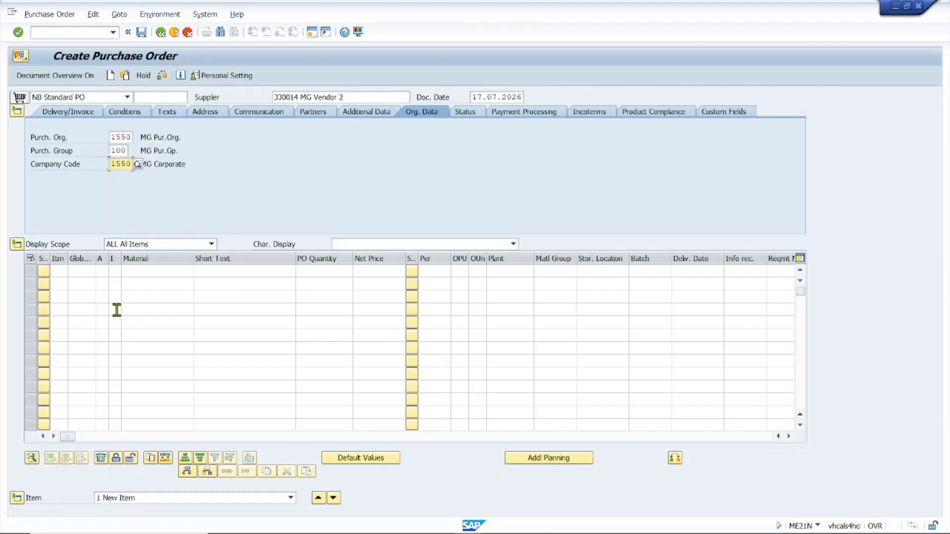
Add an order item for material 440100 with a PO quantity of 10 and plant 1551
left_click(164, 270)
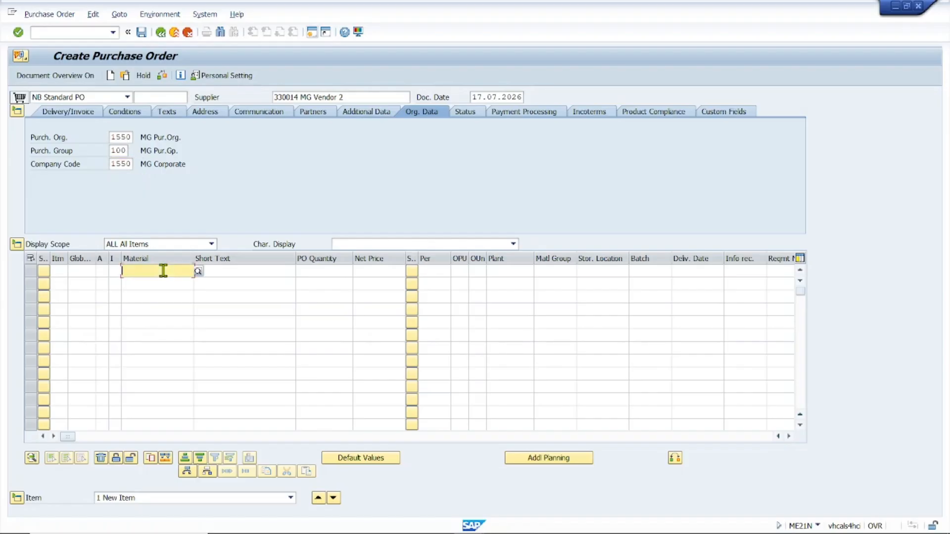
type("440")
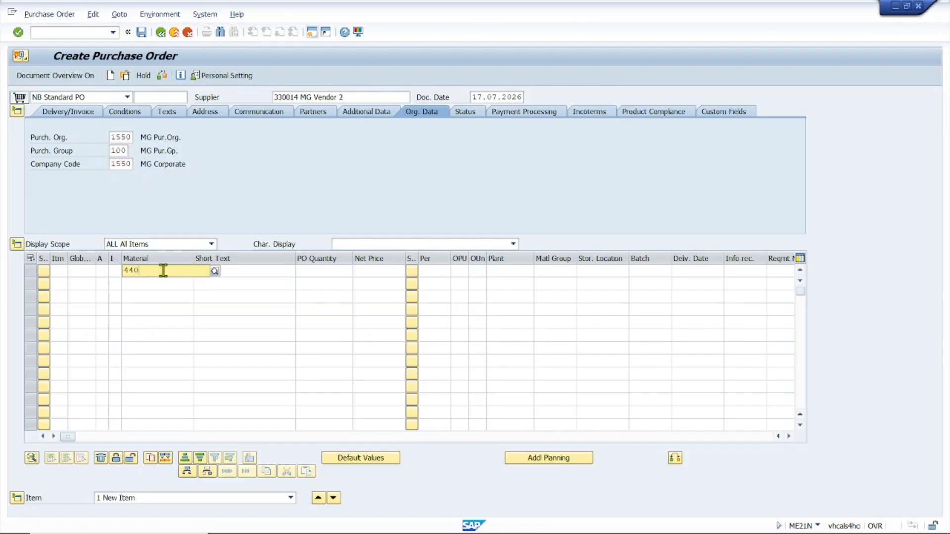
type("100")
key("Return")
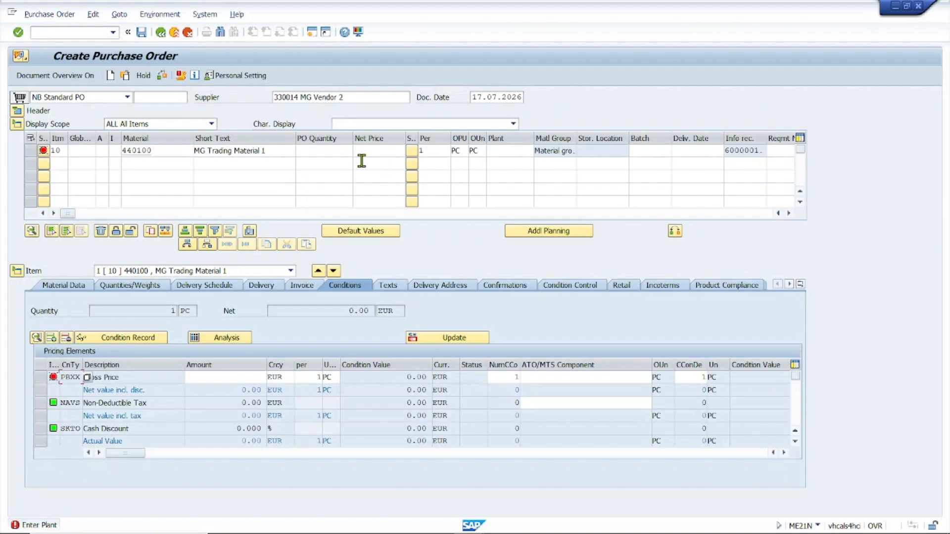
left_click(341, 155)
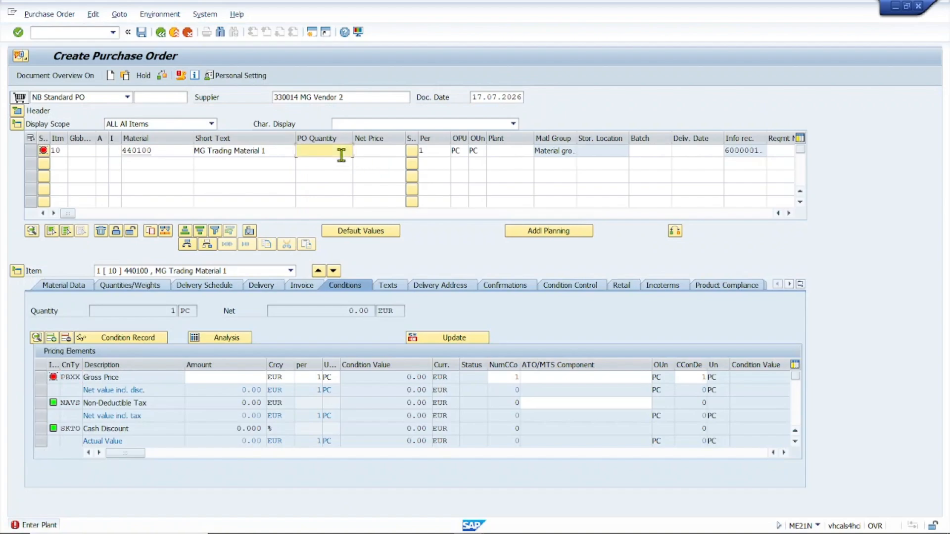
type("0")
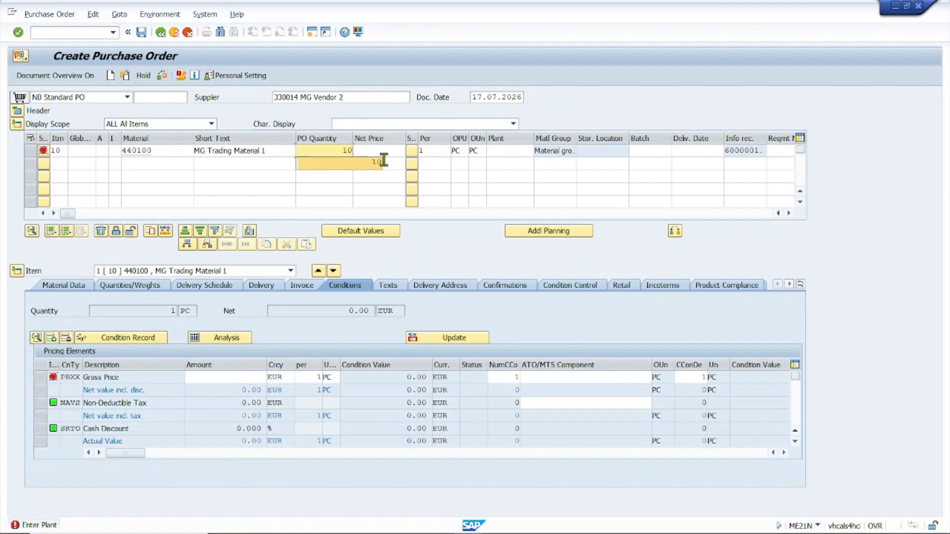
left_click(505, 151)
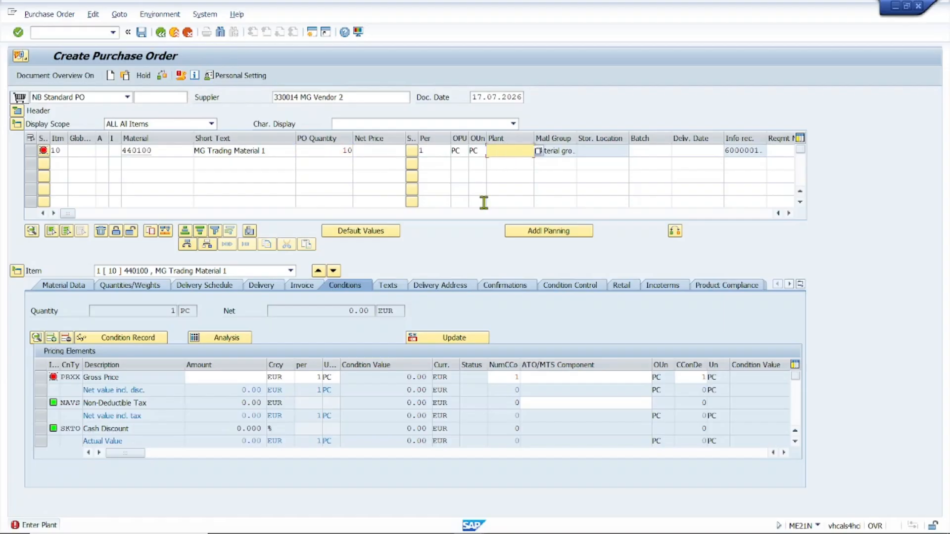
type("1551")
key("Return")
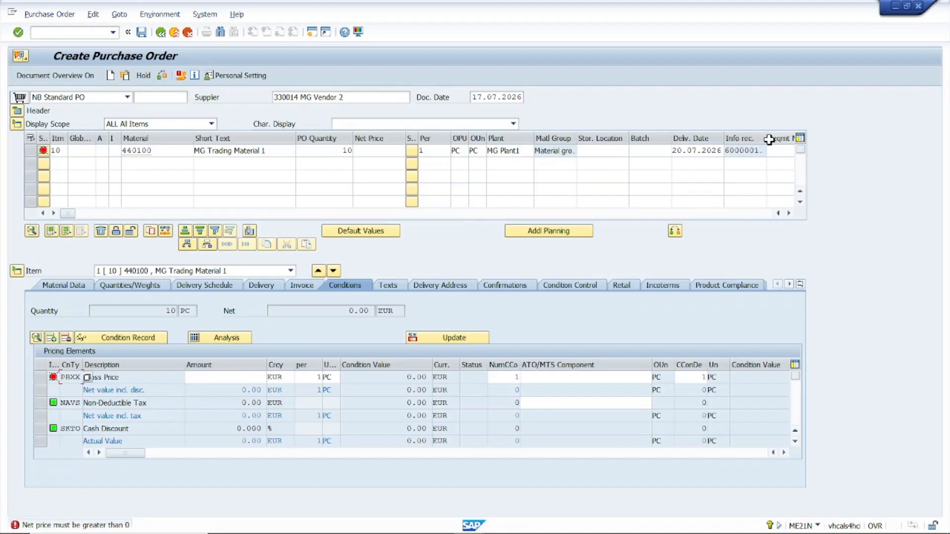
Widen the info record column in the item overview and start transaction ME13 in a new session
left_click_drag(767, 139, 788, 142)
left_click(311, 32)
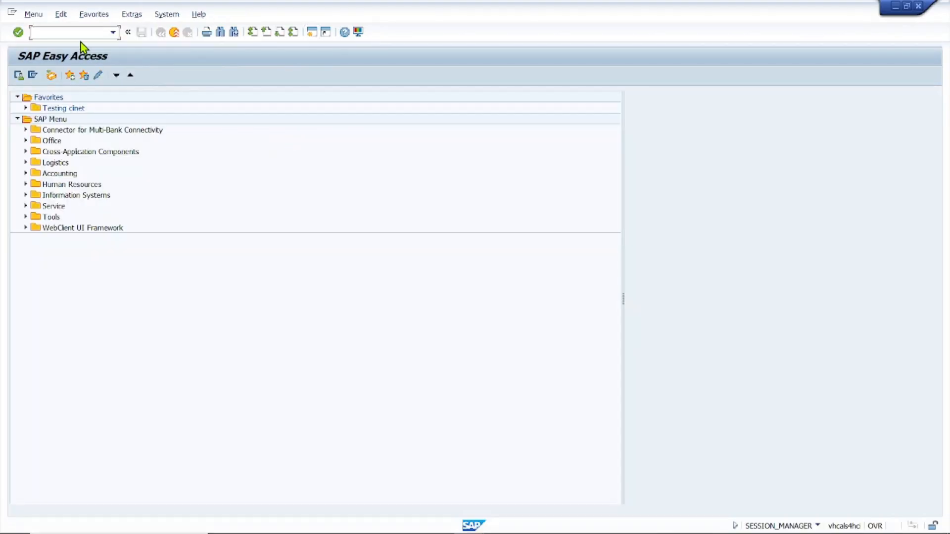
type("me13")
key("Return")
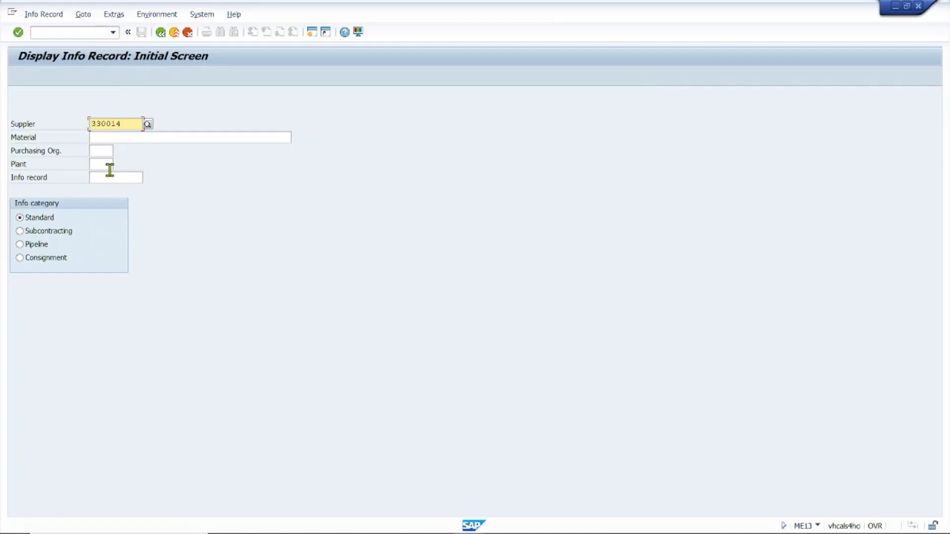
Display the supplier's standard info record for material 440100, purchasing organization 1550 and plant 1551
left_click(130, 138)
type("440100")
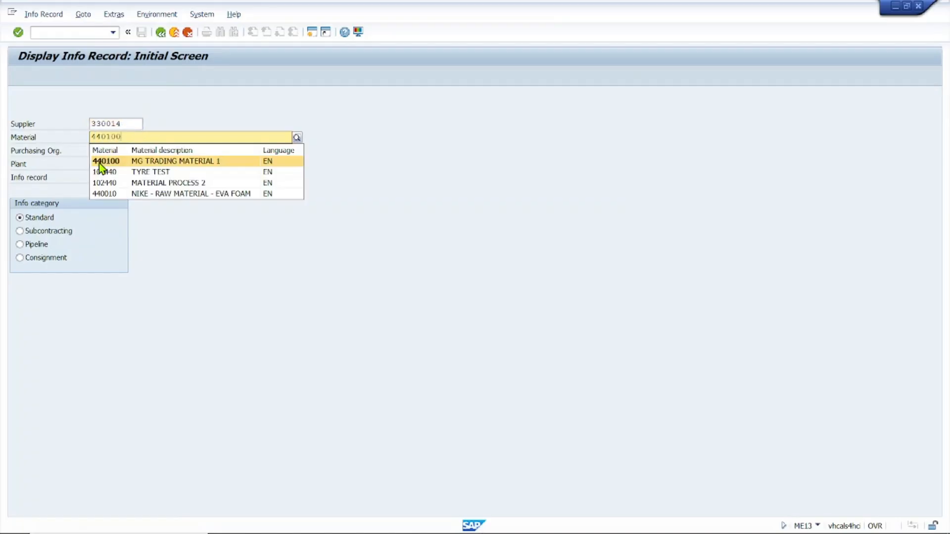
left_click(102, 153)
left_click(103, 153)
type("1550")
left_click(108, 163)
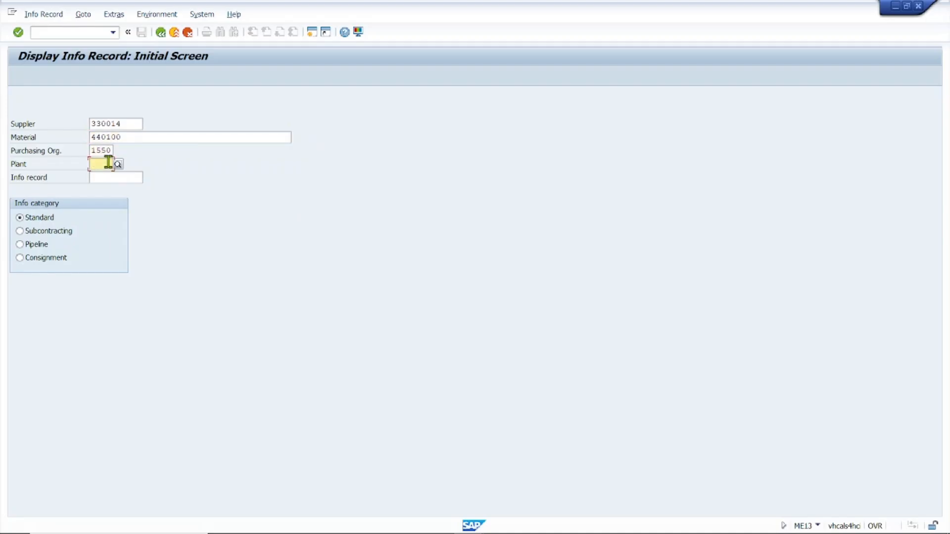
key("Return")
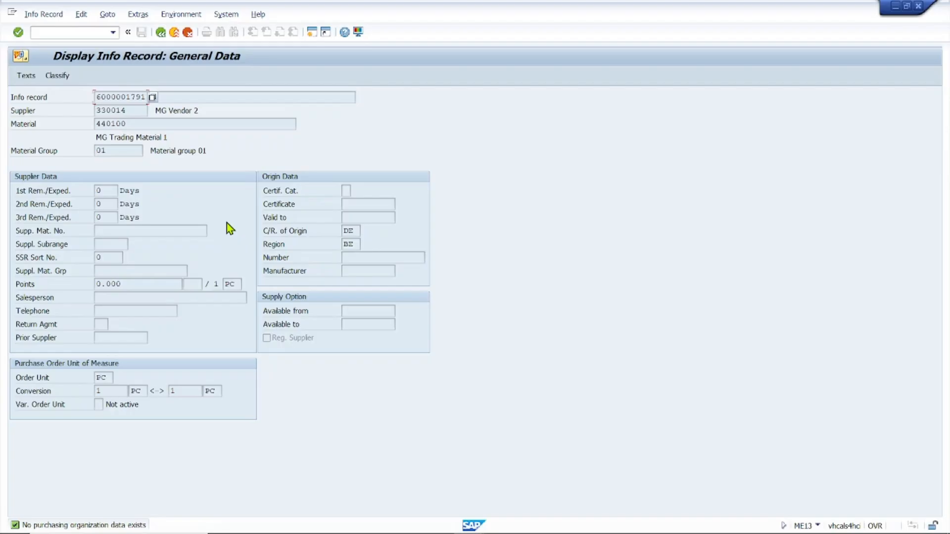
Return to the initial screen, redisplay the standard info record and examine its info record number
key("F3")
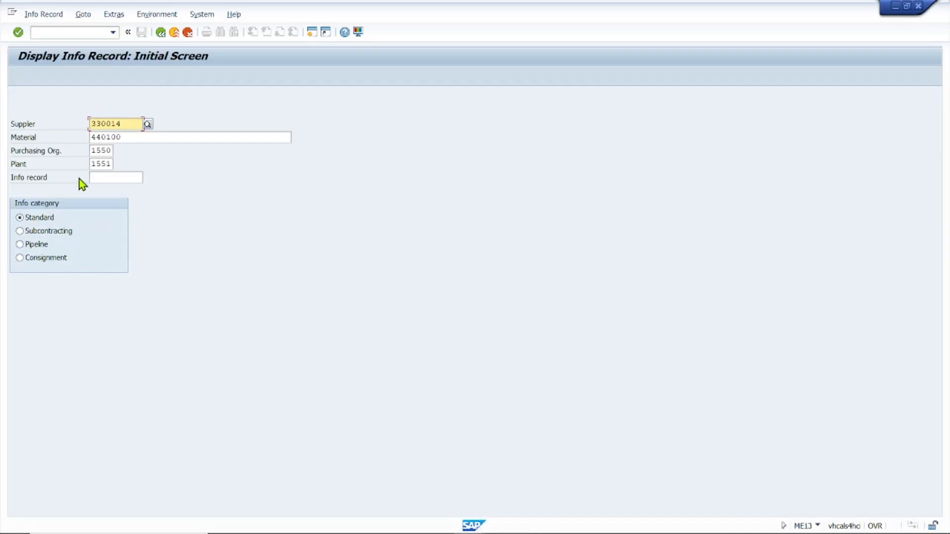
key("Return")
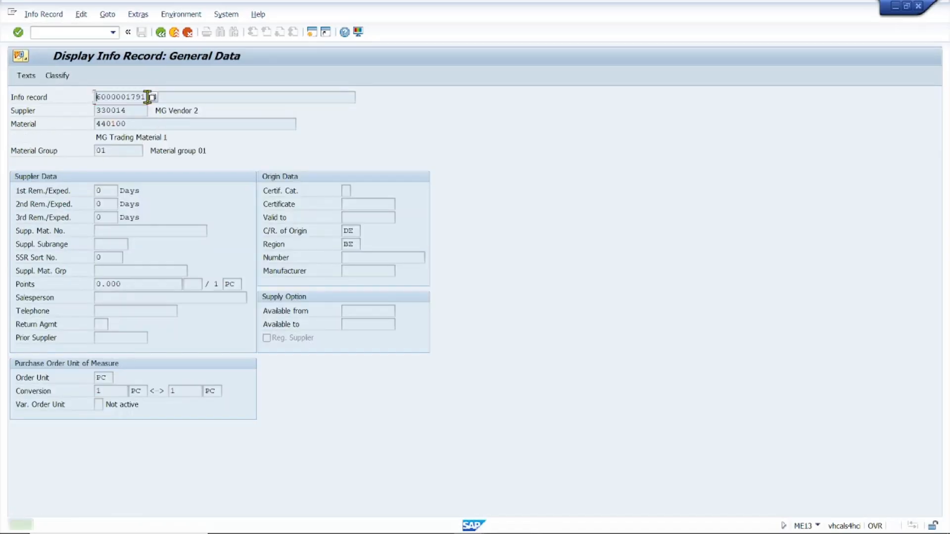
left_click_drag(144, 97, 85, 98)
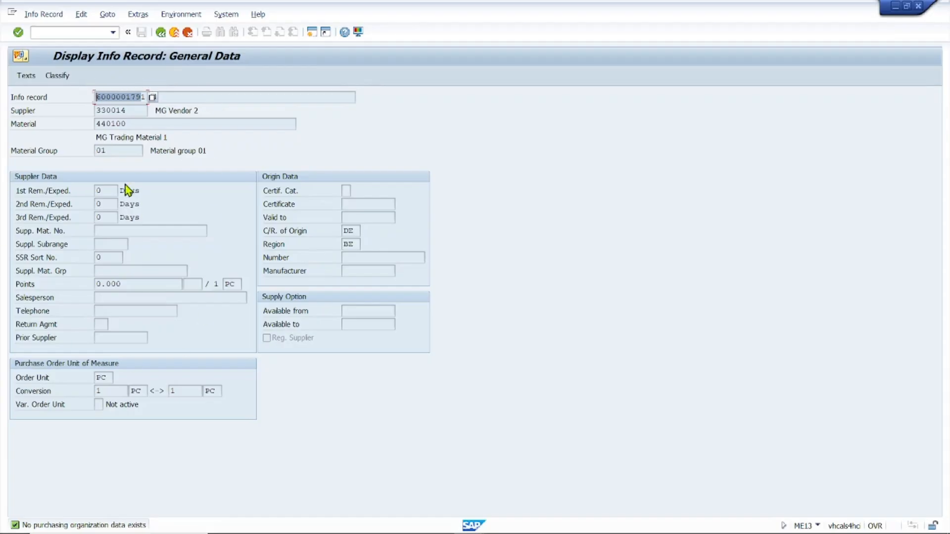
left_click(97, 97)
left_click_drag(97, 97, 170, 94)
Display the info record with the Consignment category and inspect its purchasing organization data and gross price condition
key("F3")
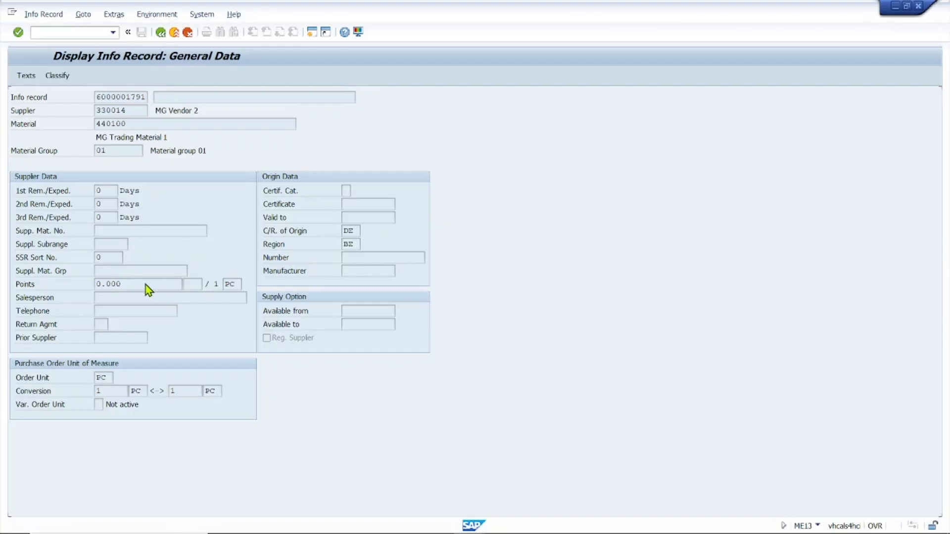
left_click(30, 260)
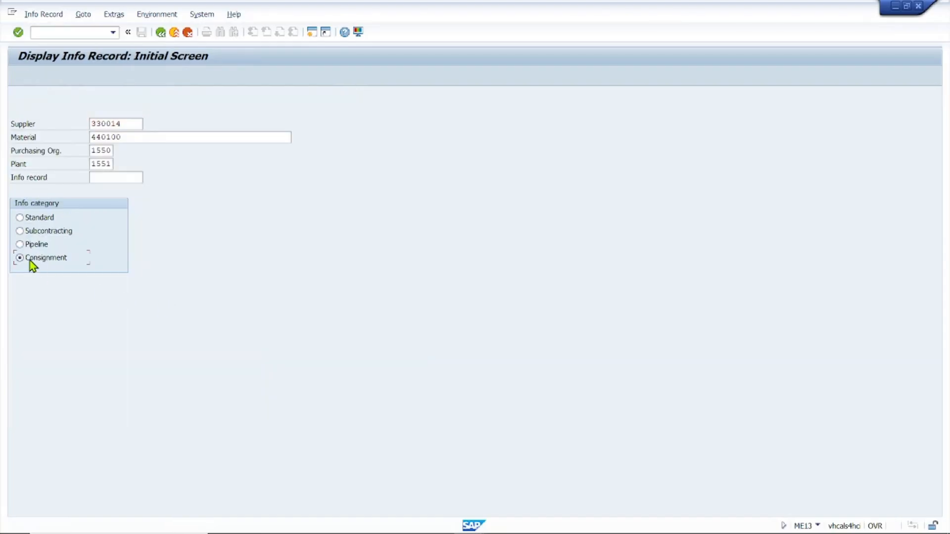
key("Return")
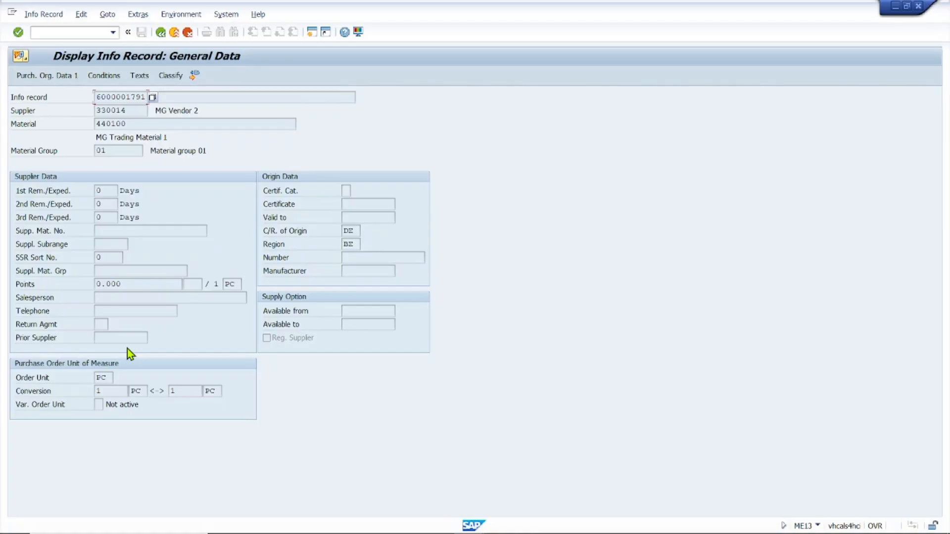
left_click(62, 78)
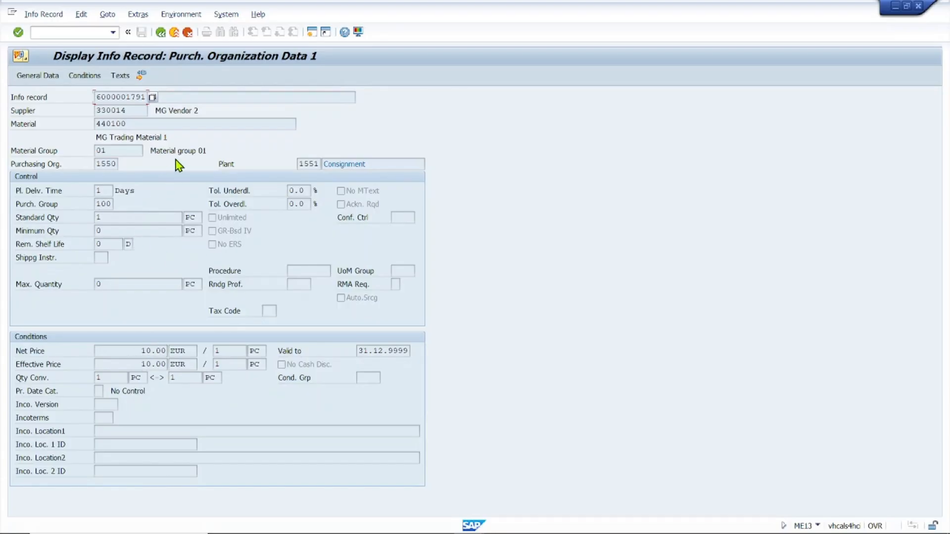
left_click(87, 77)
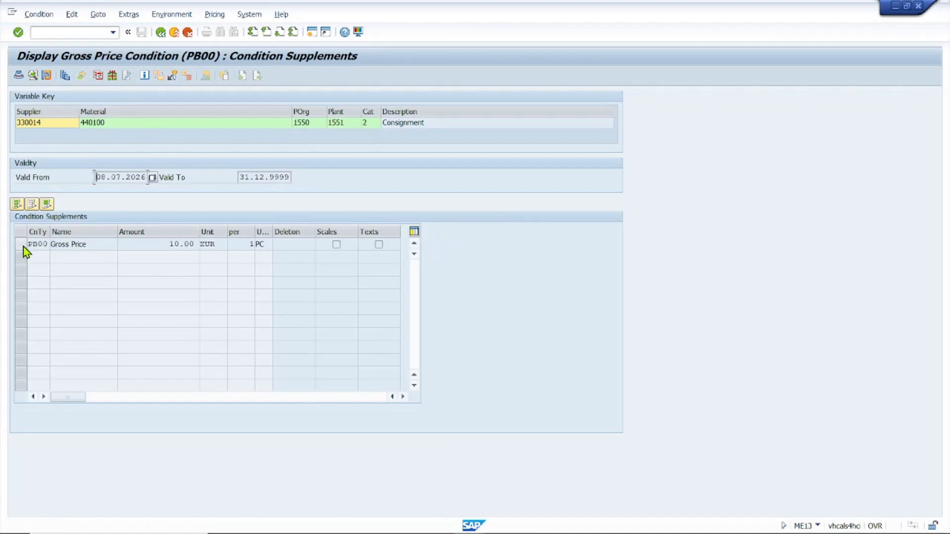
left_click(52, 245)
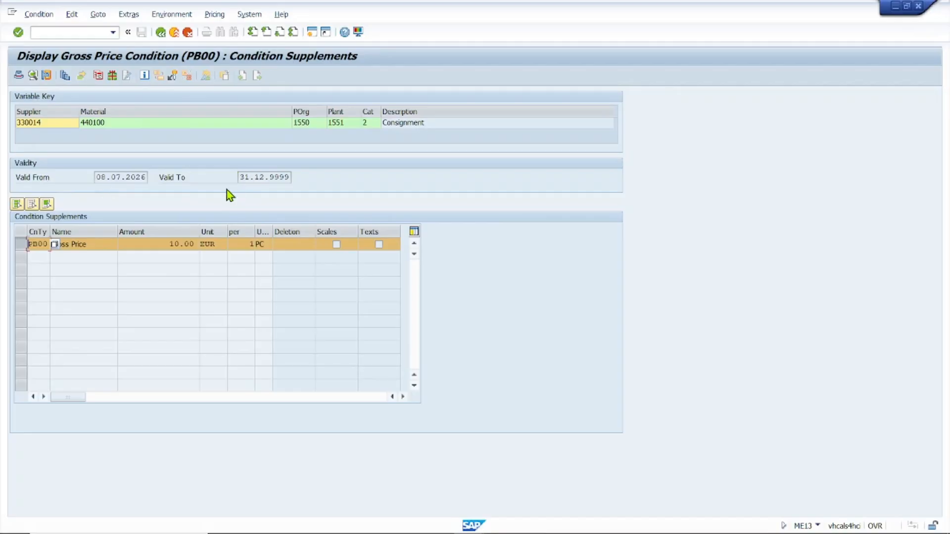
Compare the purchase order item's info record number and price condition type with those in the ME13 session
left_click(161, 33)
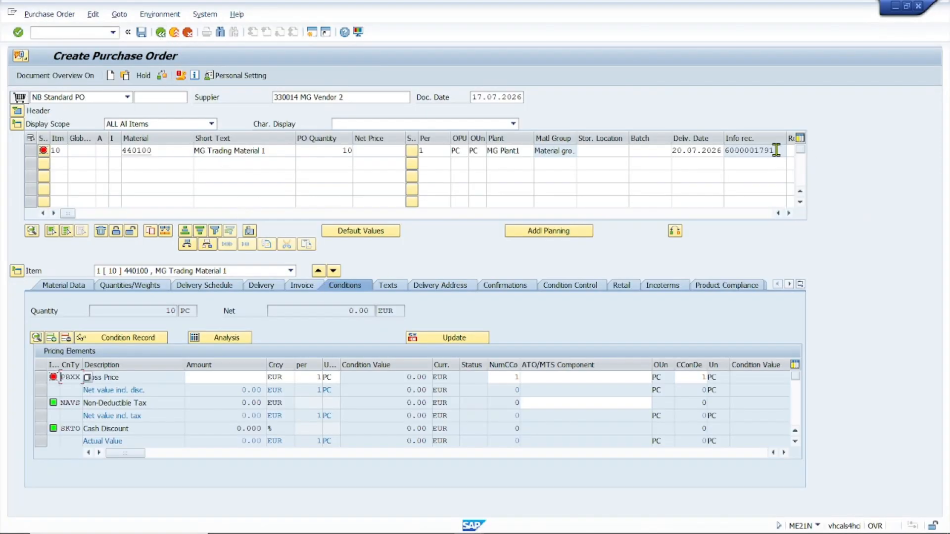
left_click_drag(777, 151, 726, 151)
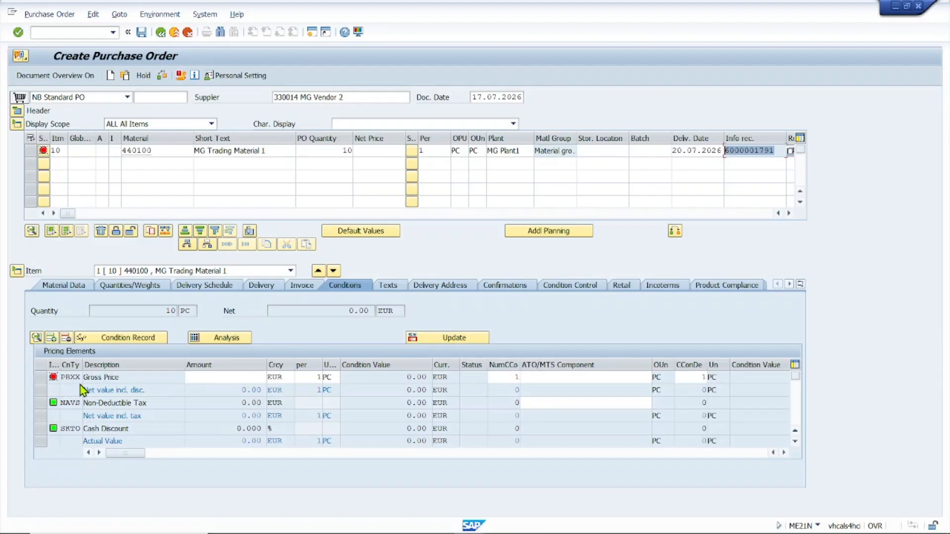
key("alt+Tab")
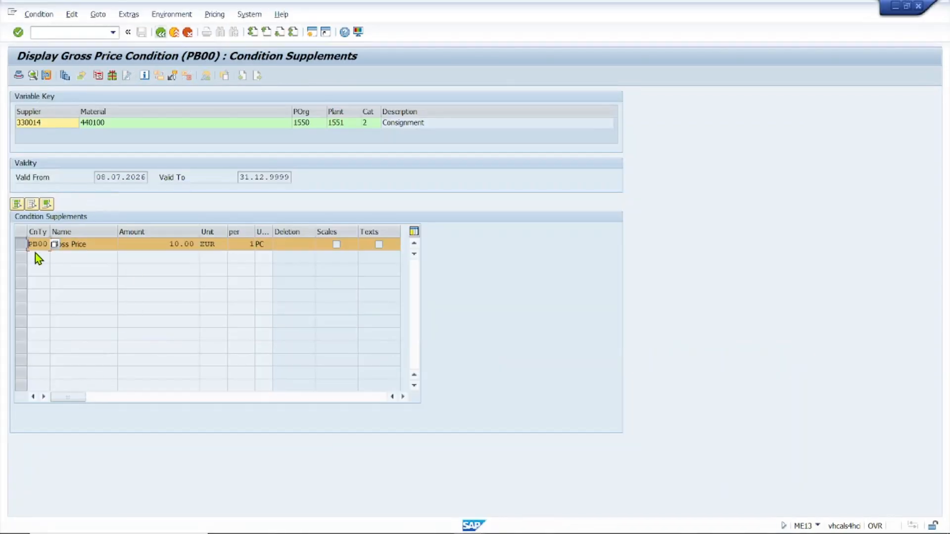
key("alt+Tab")
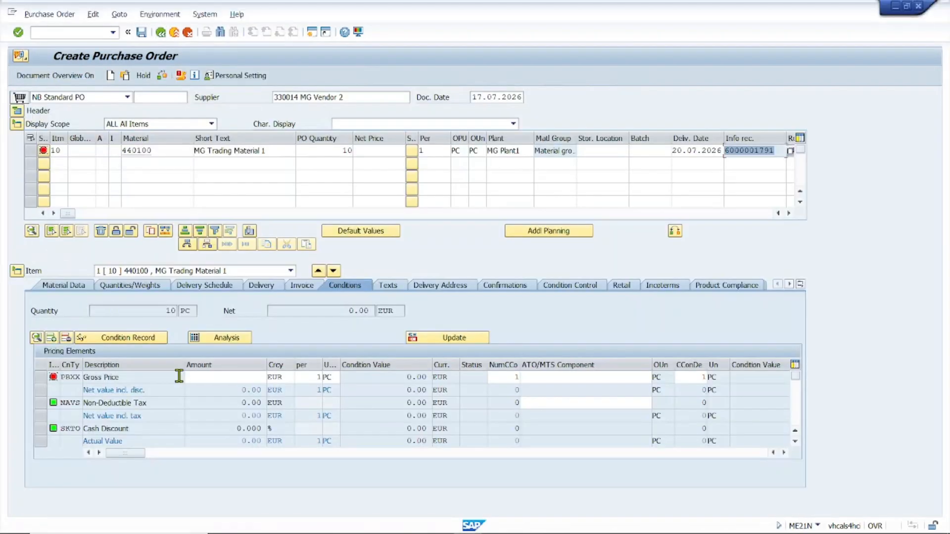
Widen the item category column and examine the list of available item categories without choosing one
left_click_drag(120, 138, 140, 139)
left_click(126, 149)
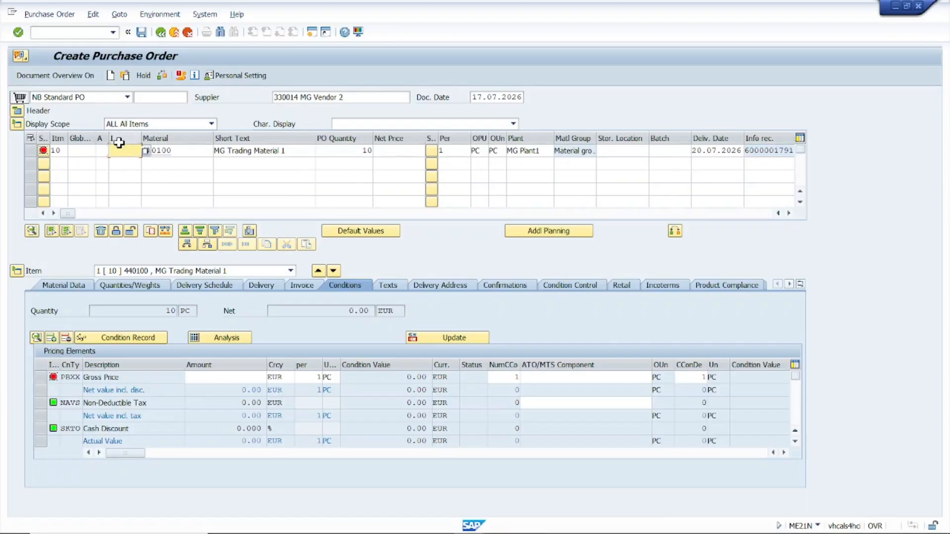
left_click(145, 151)
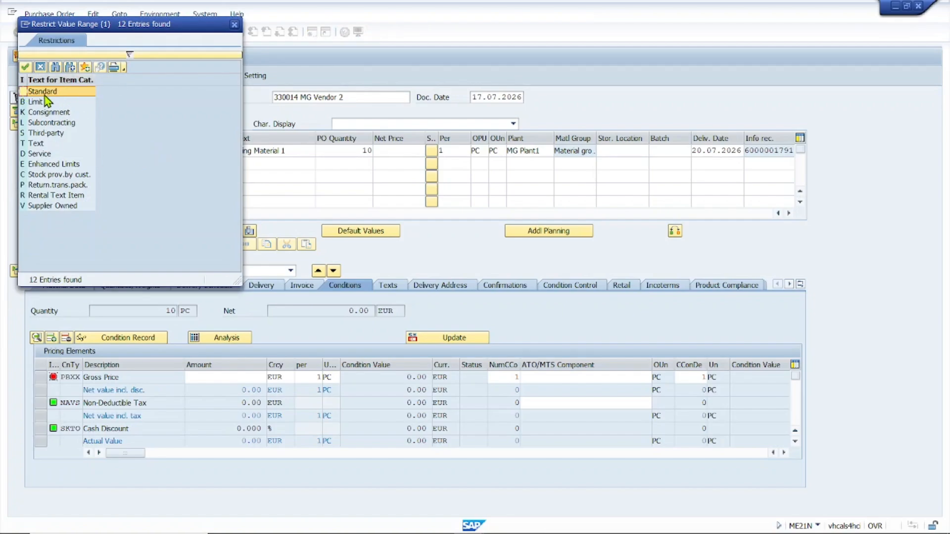
left_click(234, 24)
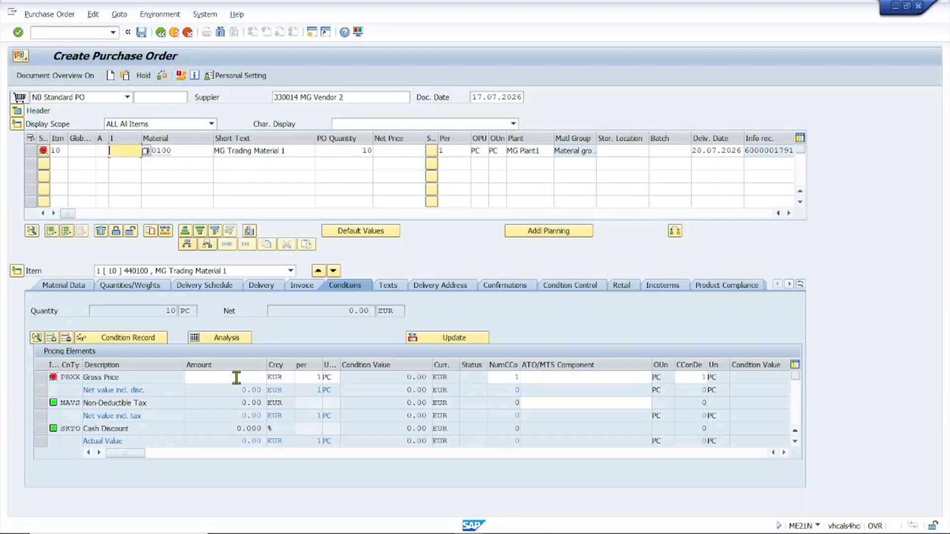
left_click(237, 377)
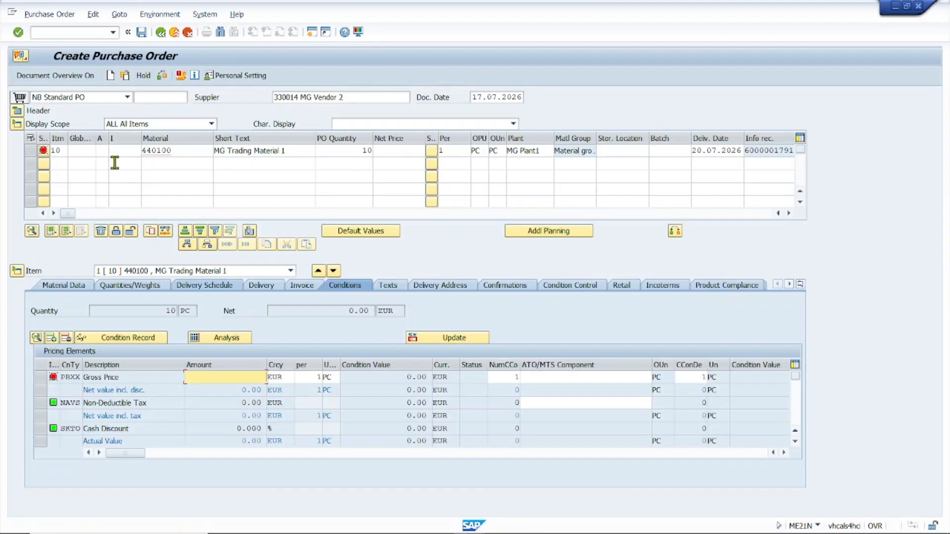
left_click(139, 151)
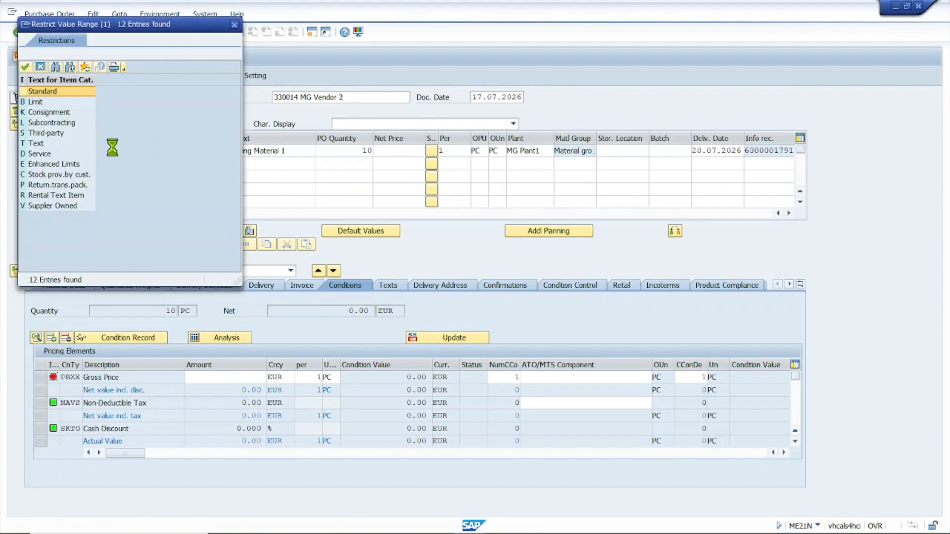
left_click(29, 115)
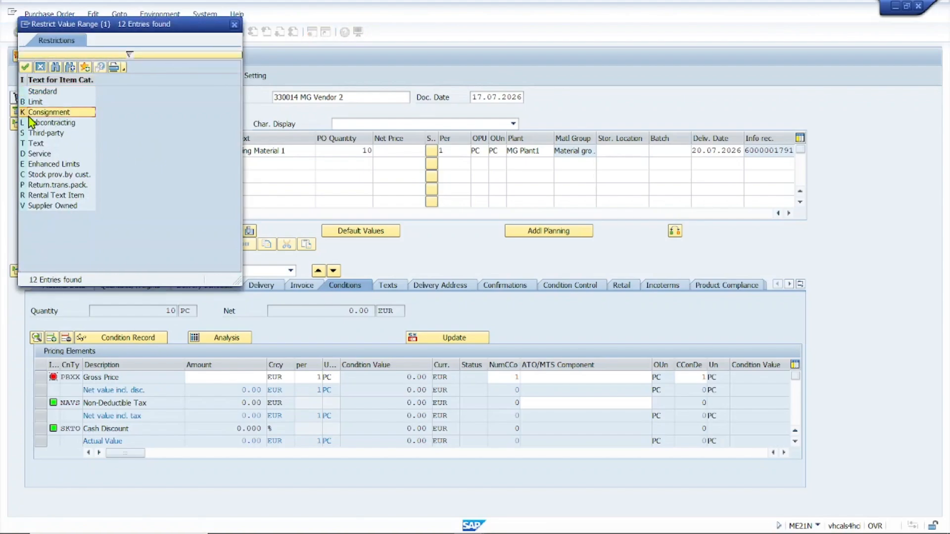
double_click(56, 113)
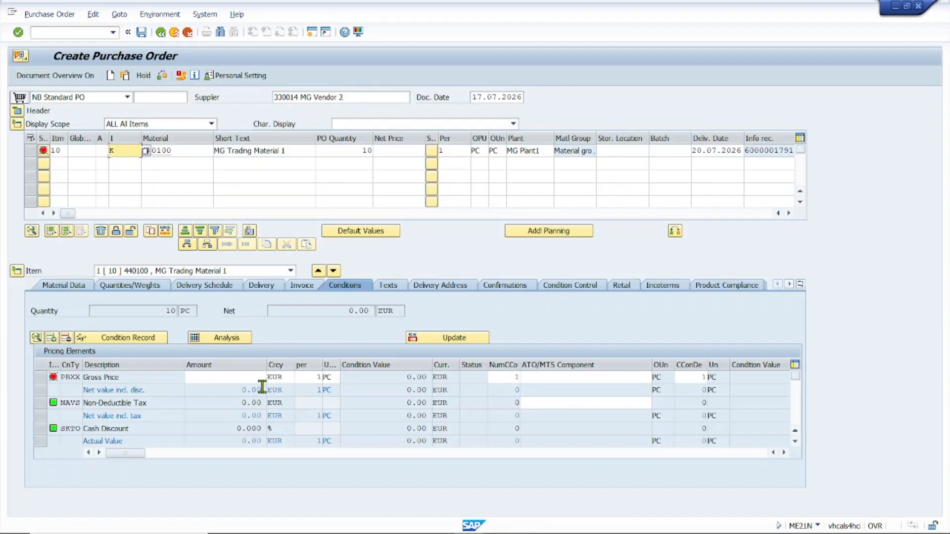
double_click(119, 151)
key("Delete")
Set the PBXX gross price amount of item 10 to 10 EUR
left_click(253, 380)
type("1")
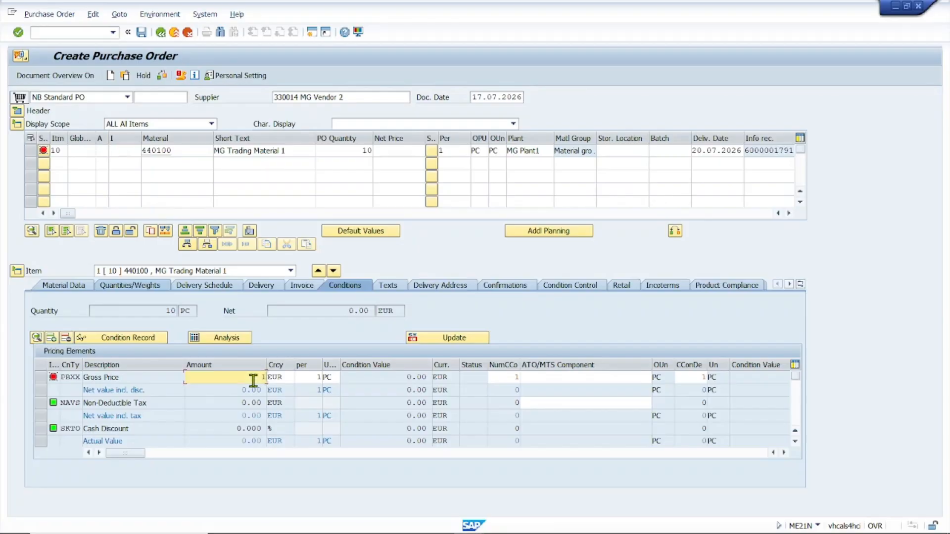
type("0")
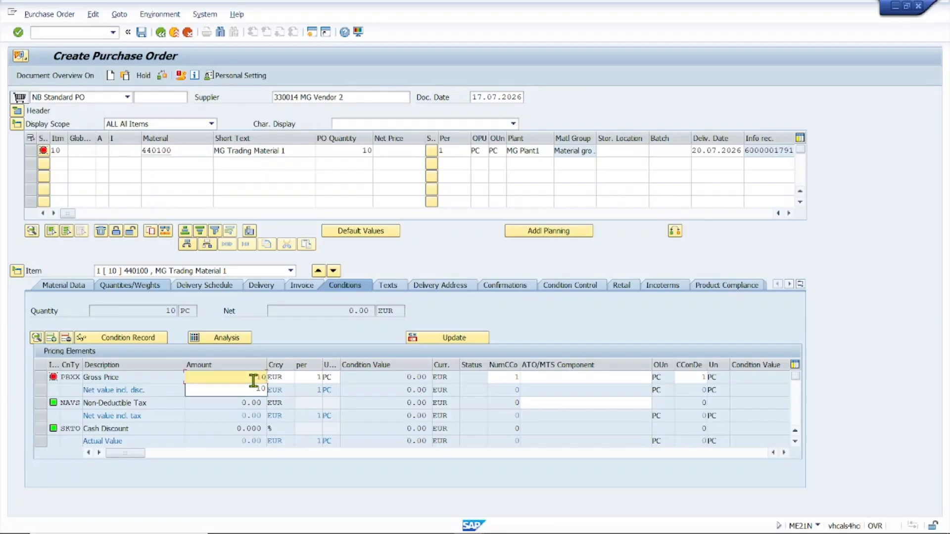
key("Return")
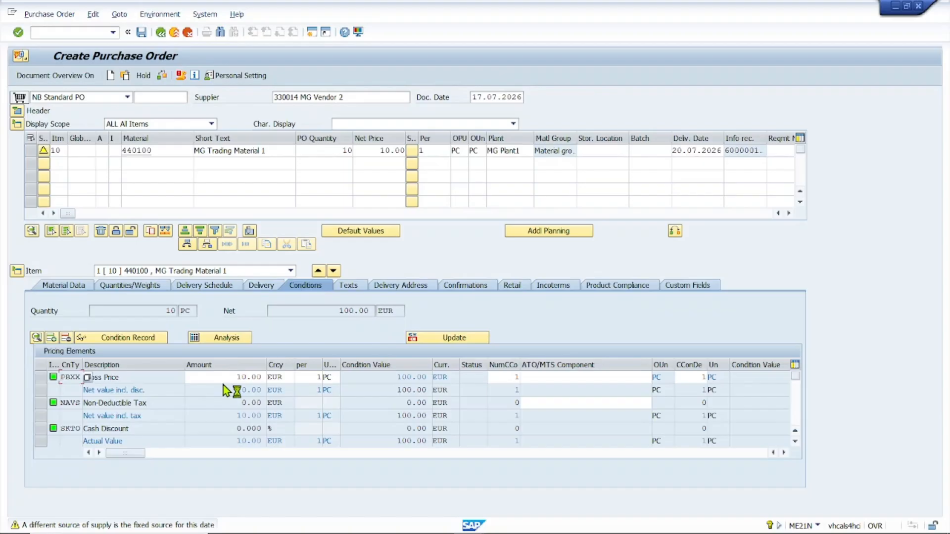
Examine the ordered quantity and value in the purchase order header's status and return to the item details
left_click(18, 113)
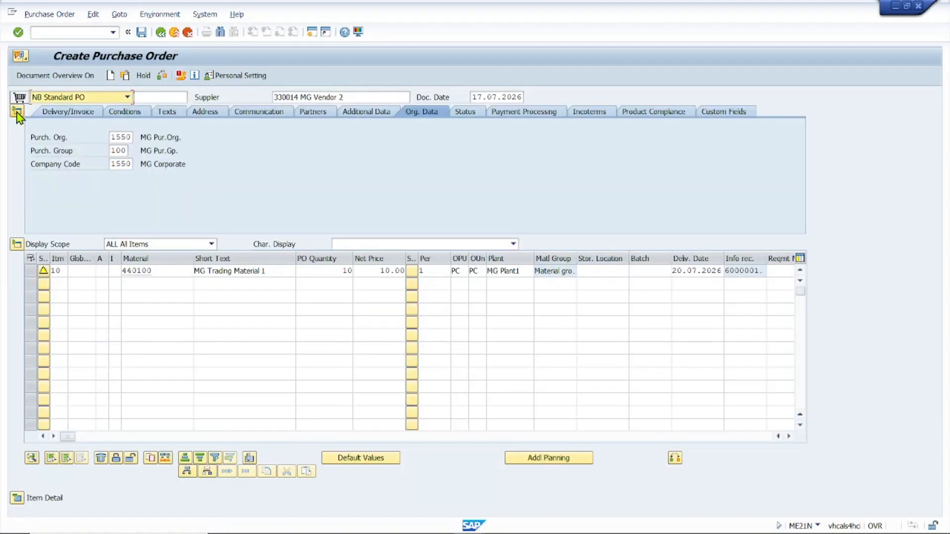
left_click(467, 114)
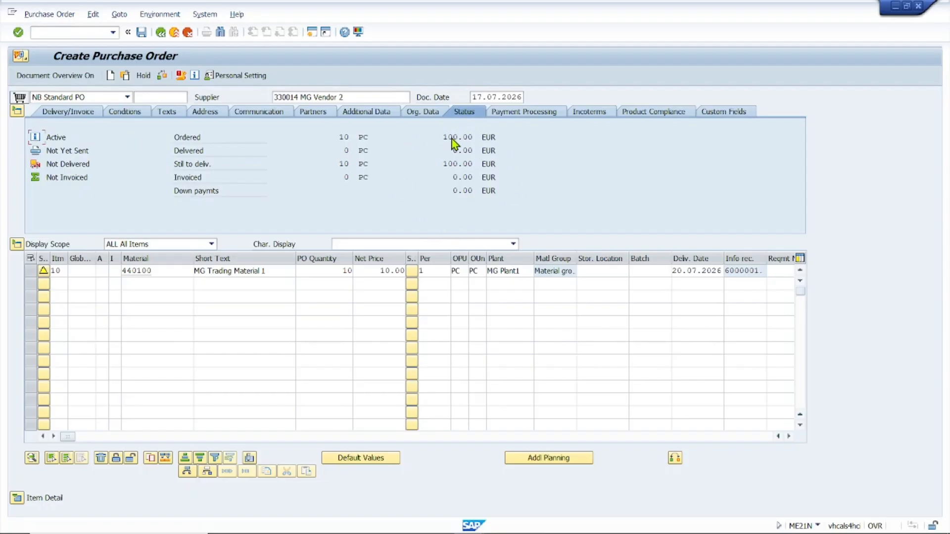
left_click(18, 499)
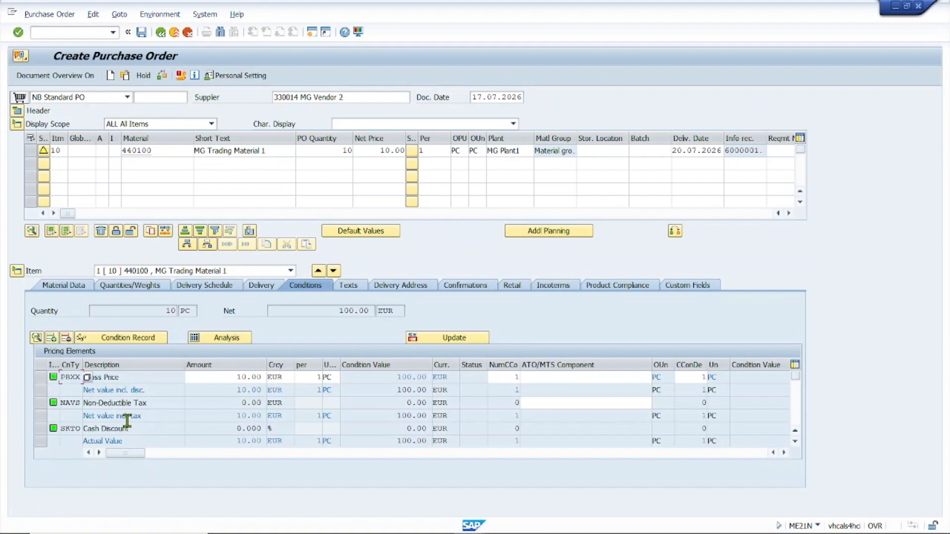
Clear the PBXX gross price amount of item 10
double_click(221, 377)
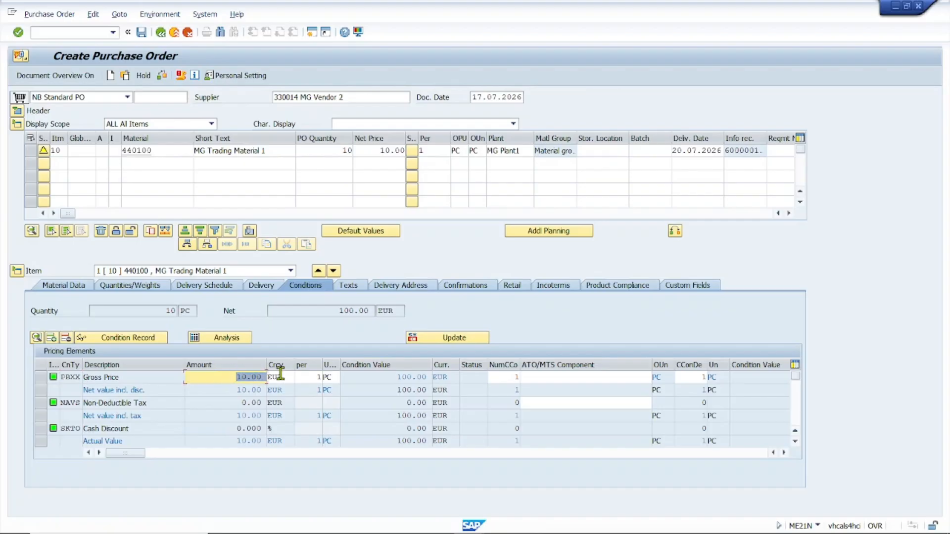
key("Delete")
key("Return")
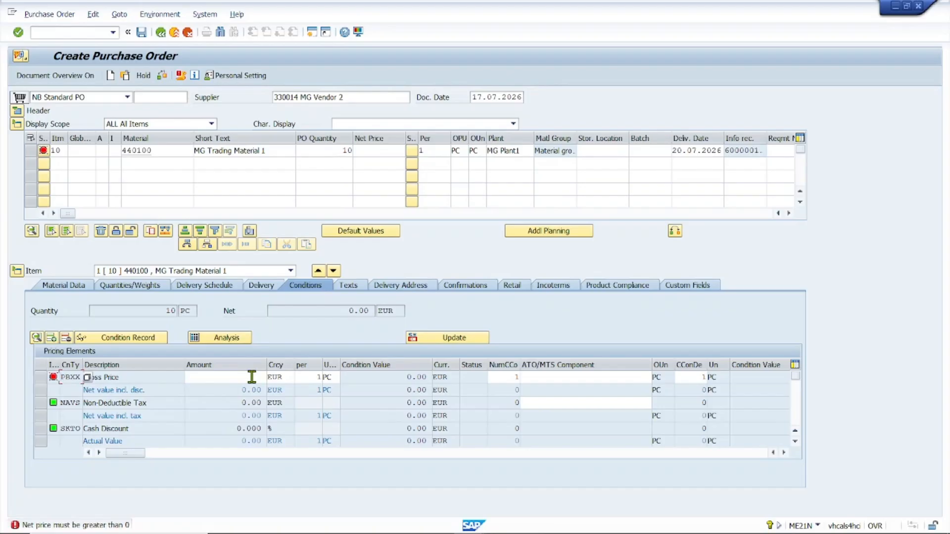
Set the item category of item 10 to K (Consignment)
left_click(112, 151)
left_click(125, 150)
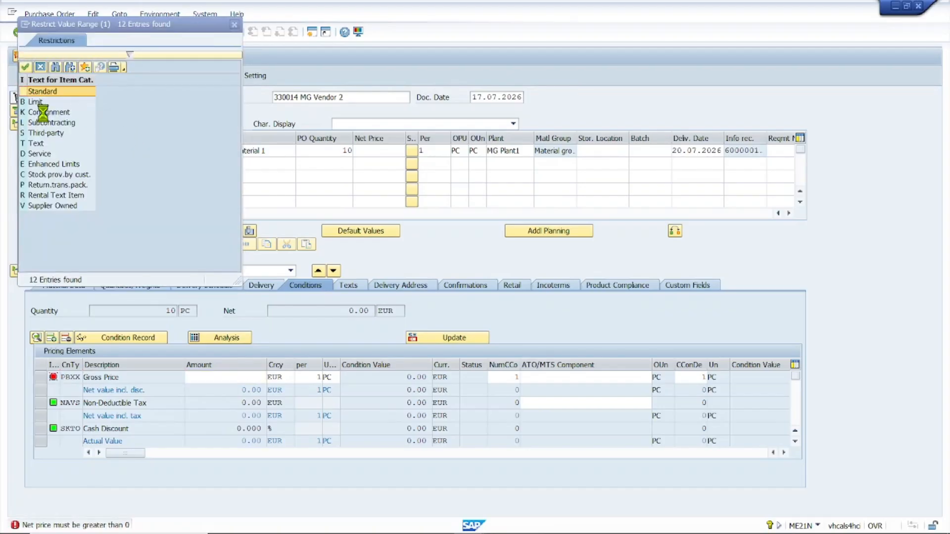
double_click(44, 113)
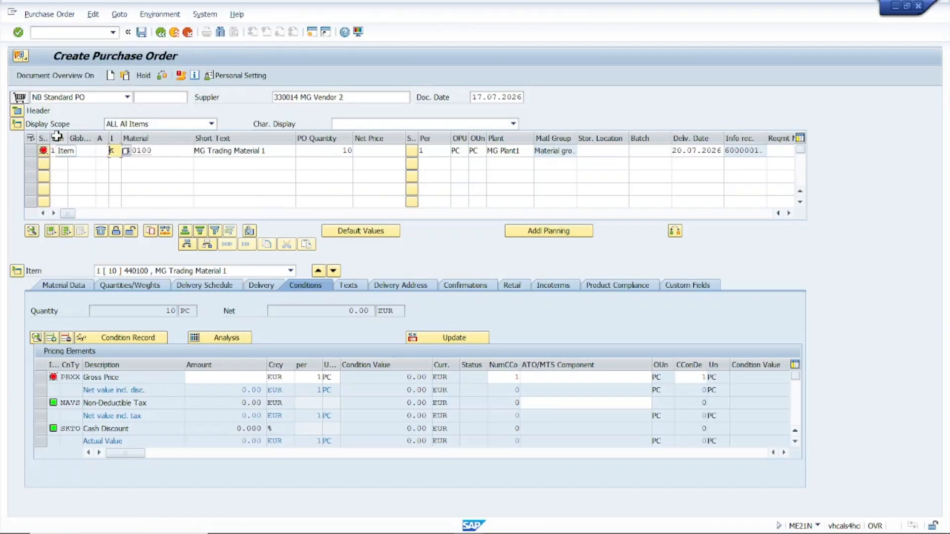
key("Return")
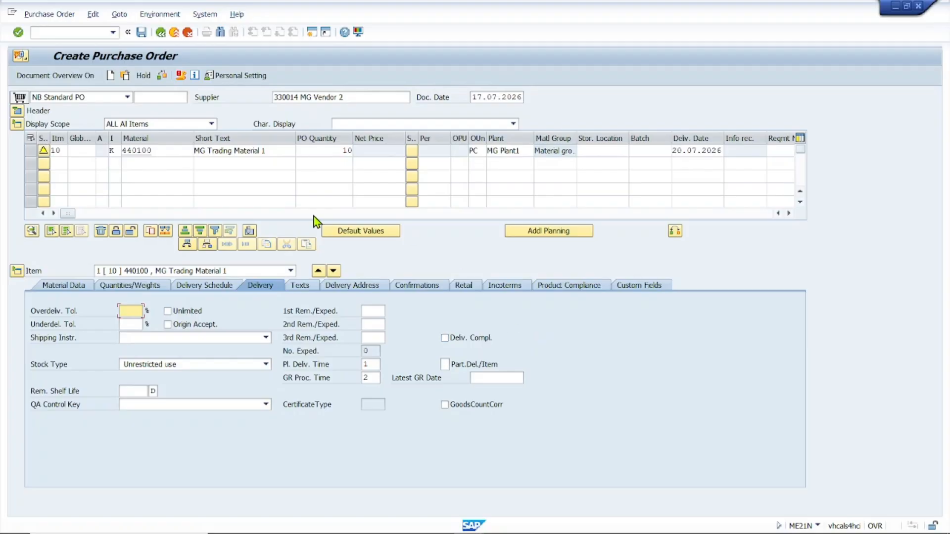
Examine the consignment item's overview row and details, collapsing and expanding the item detail area
left_click(15, 271)
left_click(18, 496)
left_click(12, 274)
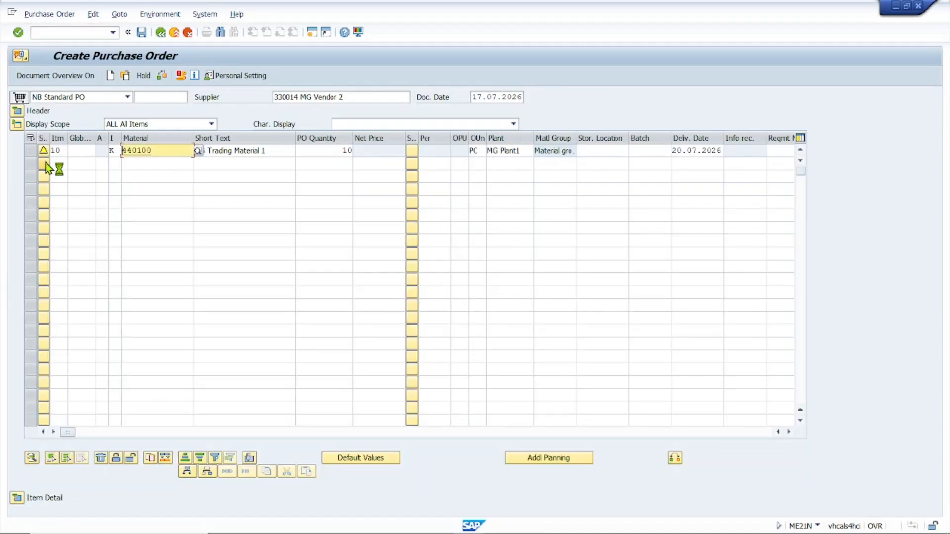
left_click(17, 498)
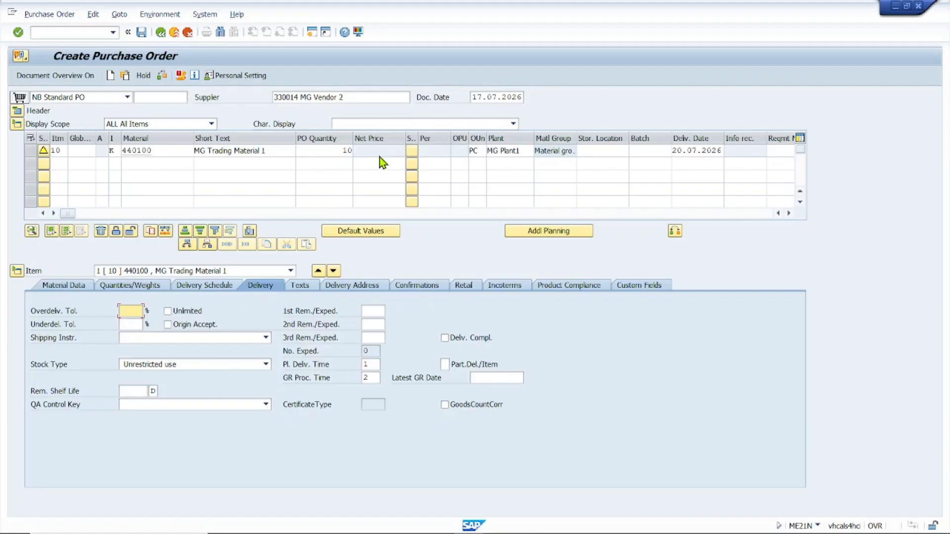
Save the purchase order and open the long text of the resulting status message
left_click(165, 80)
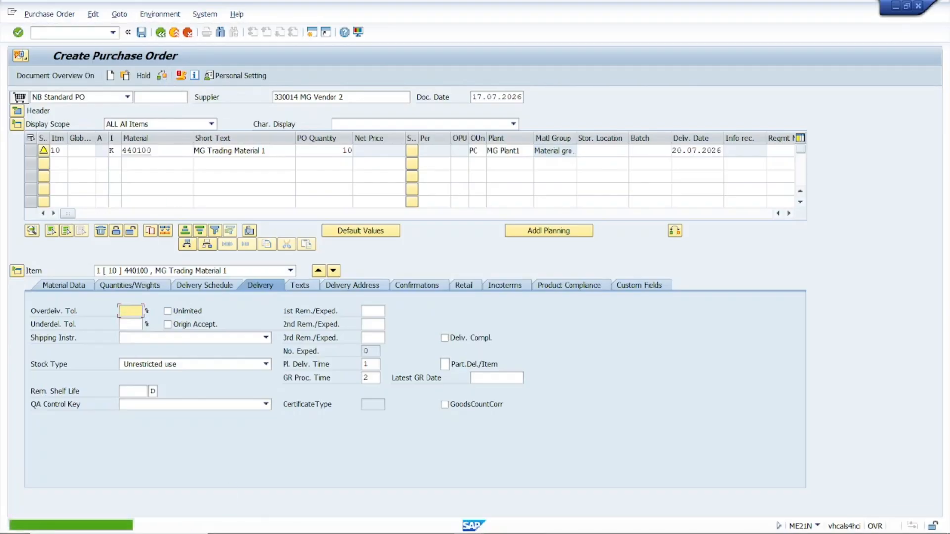
key("ctrl+s")
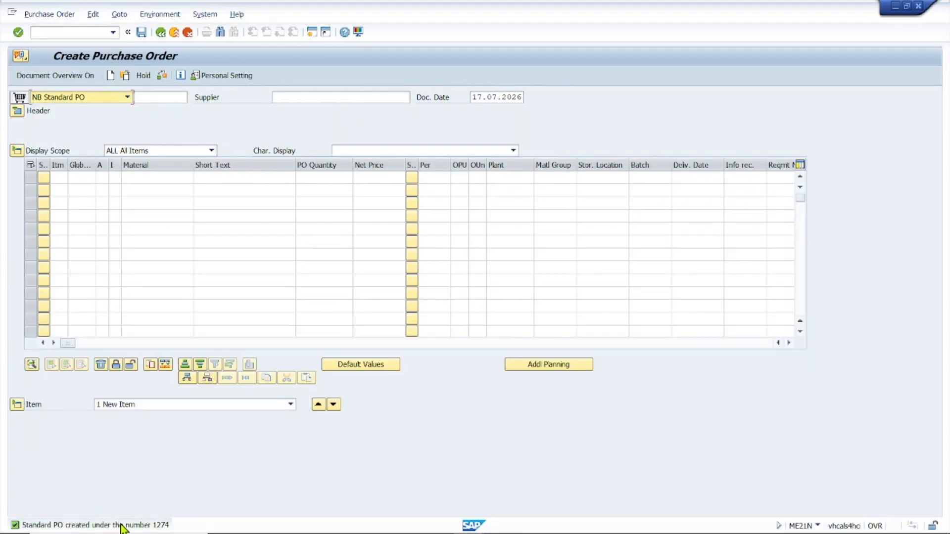
double_click(121, 525)
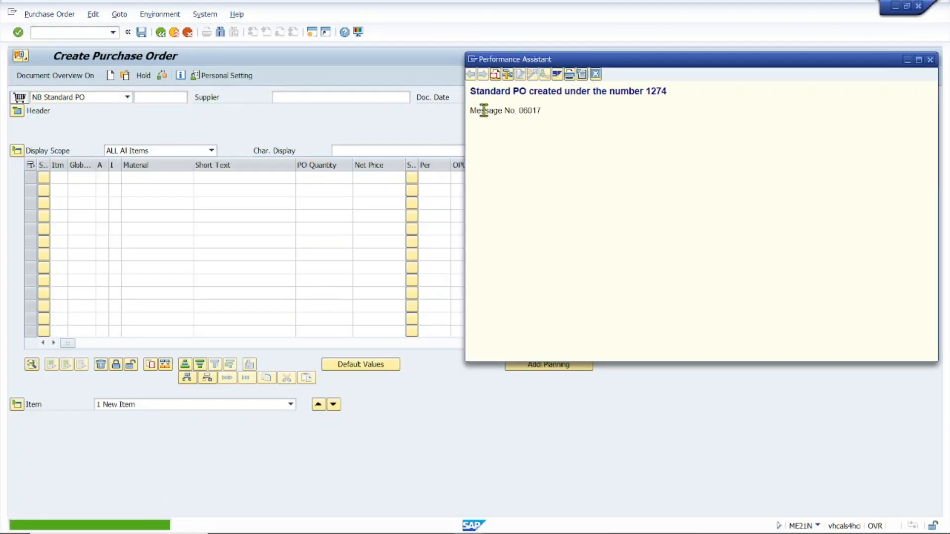